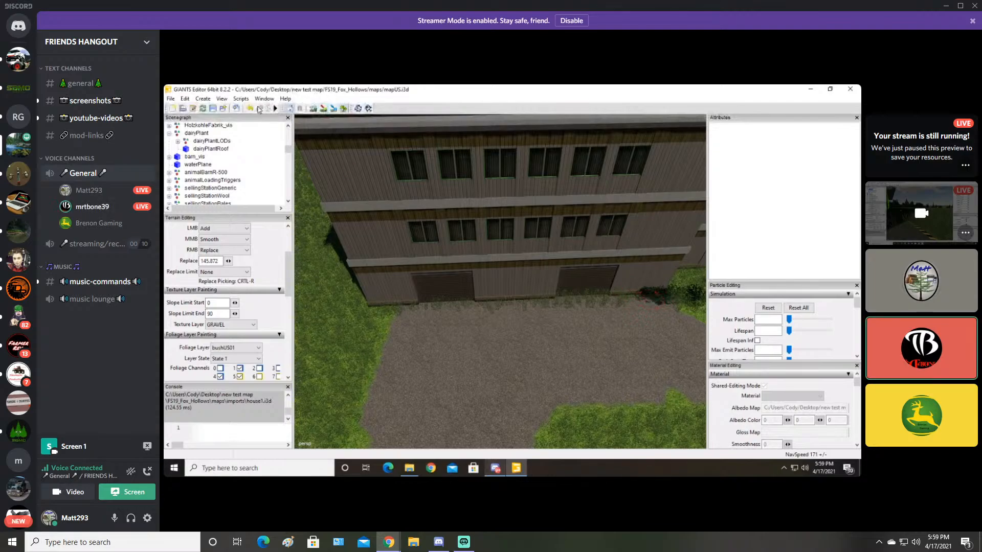
Choose grass as the foliage layer to paint, and set the bushUS01 foliage layer's state to State 2
click(251, 349)
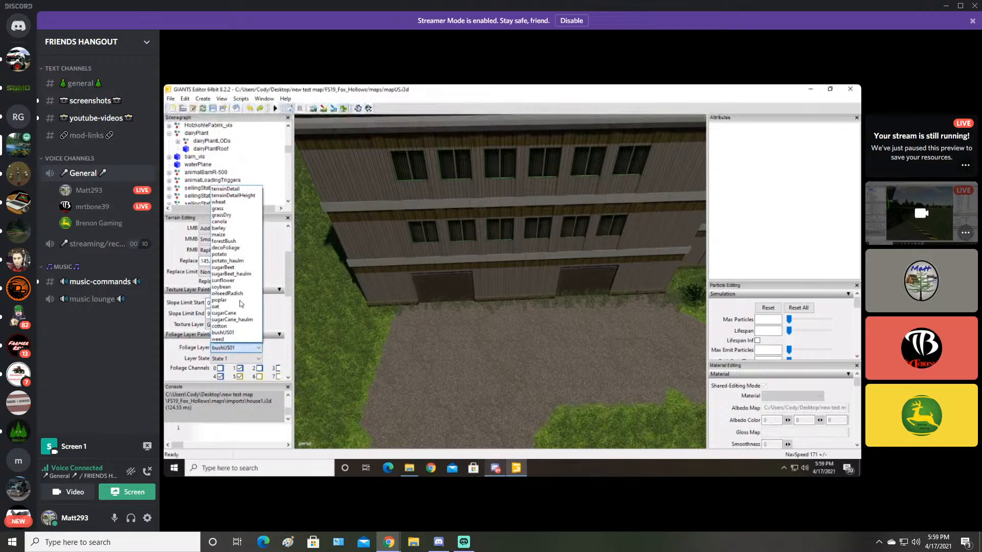
click(221, 209)
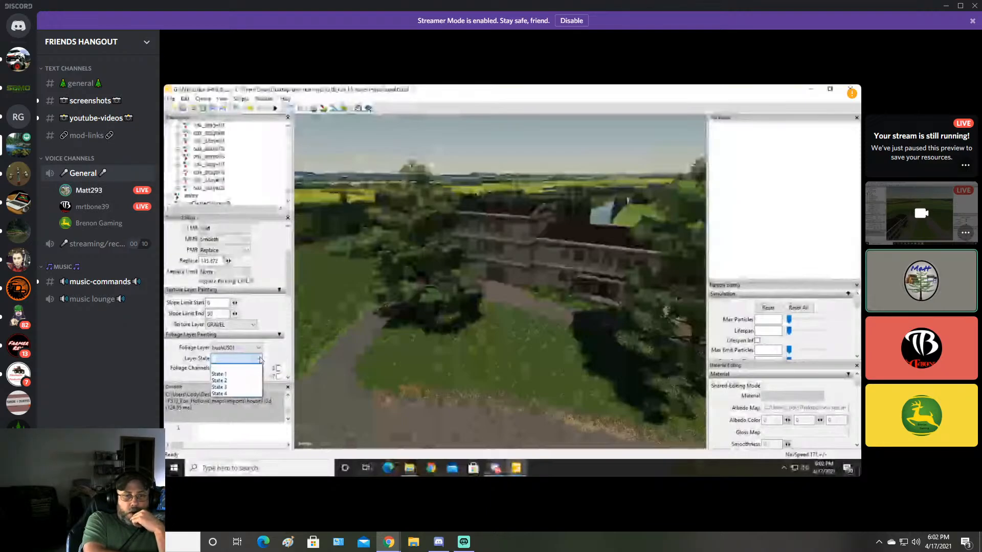
click(219, 381)
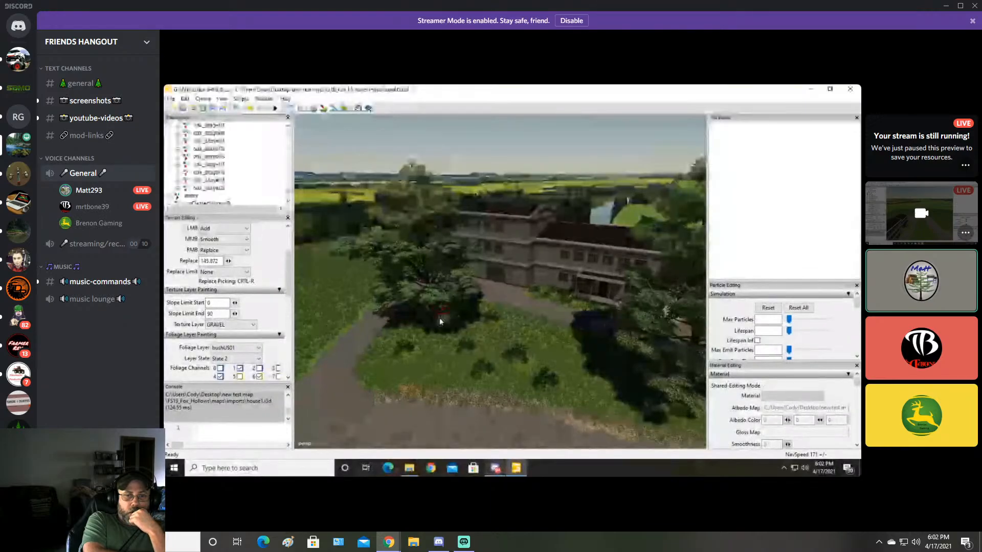
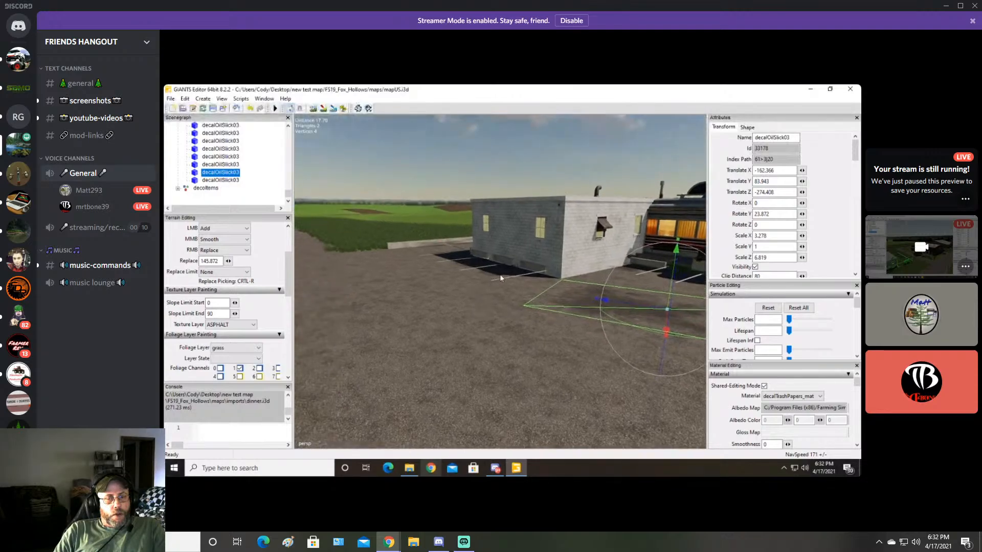
Adjust the height of the small oil slick decal beside the office, and lower oldOfficeR-500 to about Y 77.56
drag(505, 253, 503, 263)
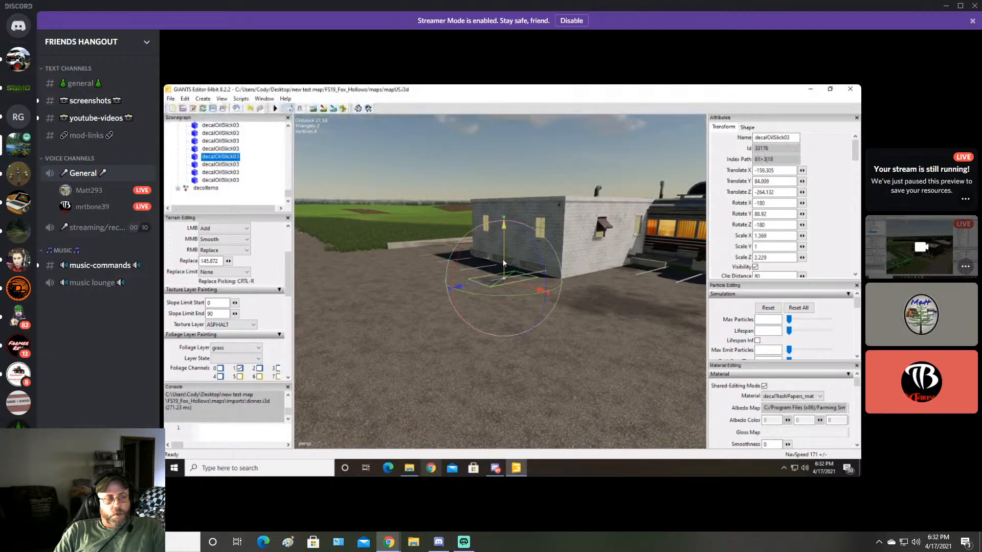
click(536, 263)
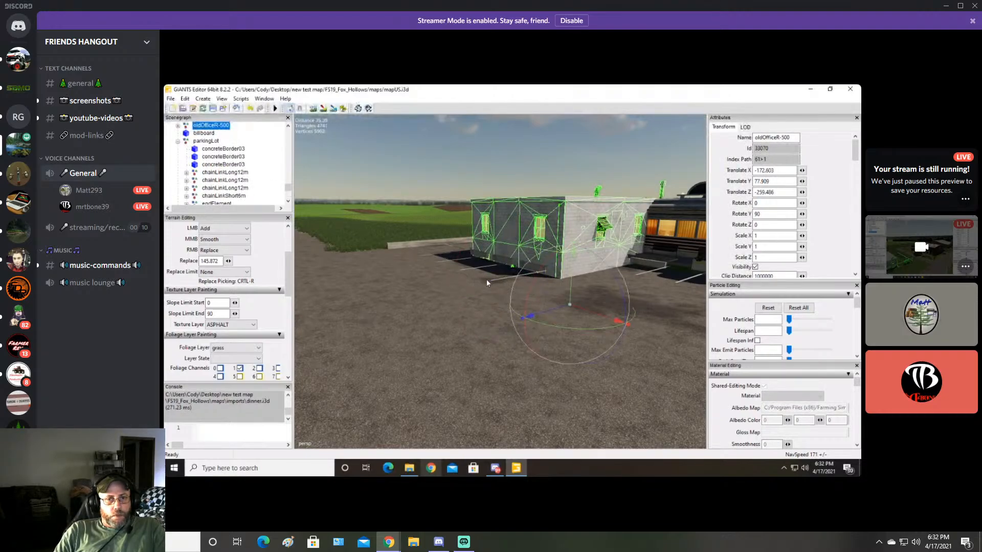
drag(571, 276, 571, 283)
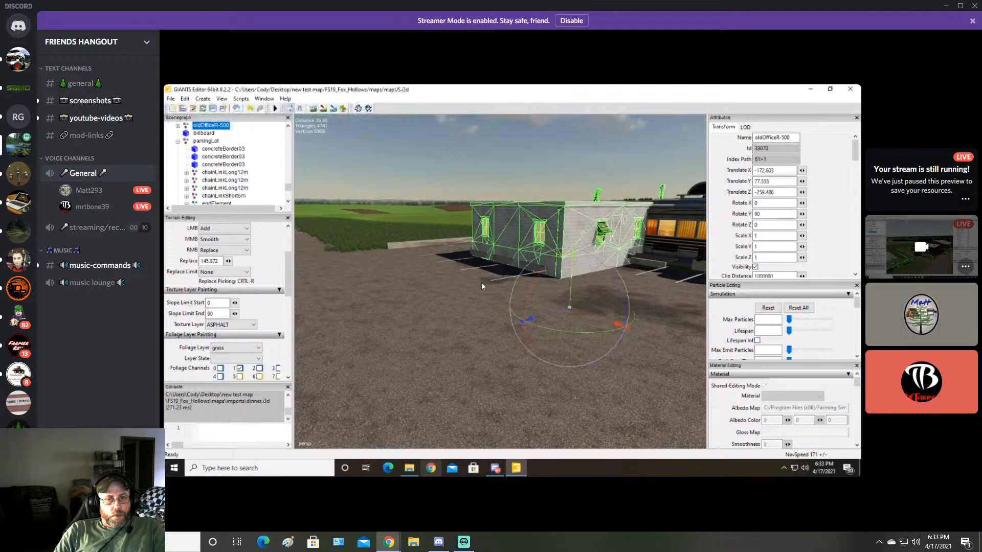
Raise the three concreteBorder03 walls along the parking lot's grass edge to about Y 84.8, 84.75 and 84.74, from nearest to farthest
alt+drag(481, 287, 521, 286)
scroll(449, 267, up, 4)
scroll(443, 266, down, 4)
click(518, 286)
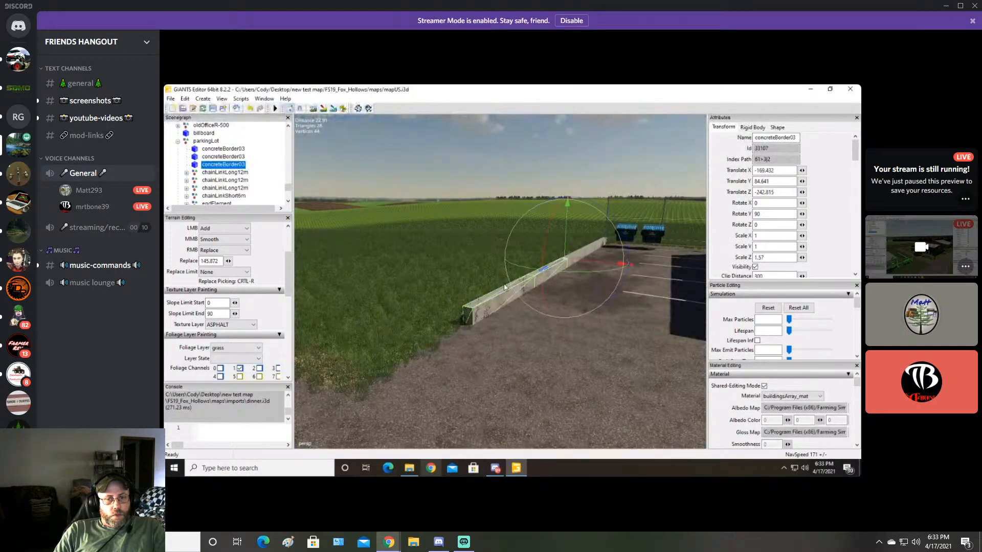
drag(564, 244, 568, 245)
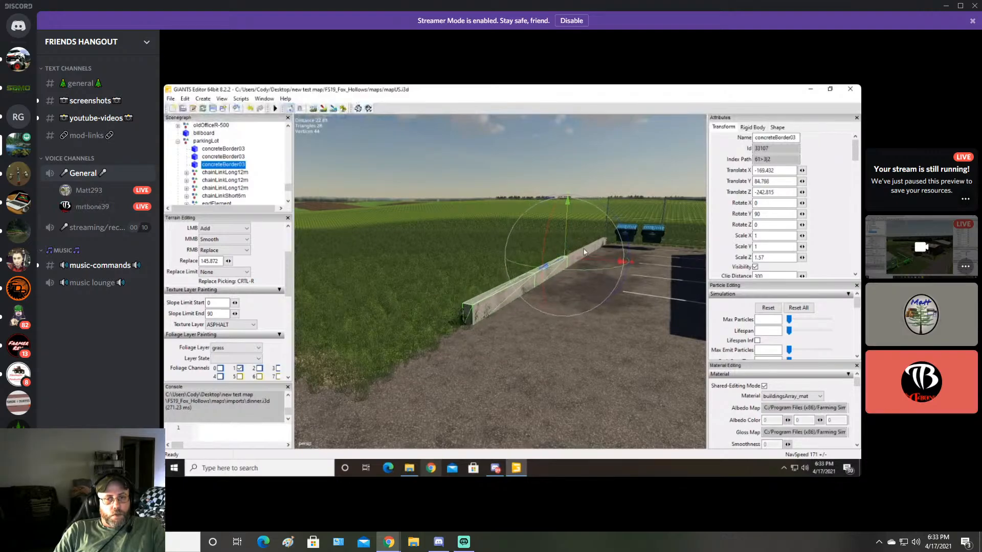
click(583, 251)
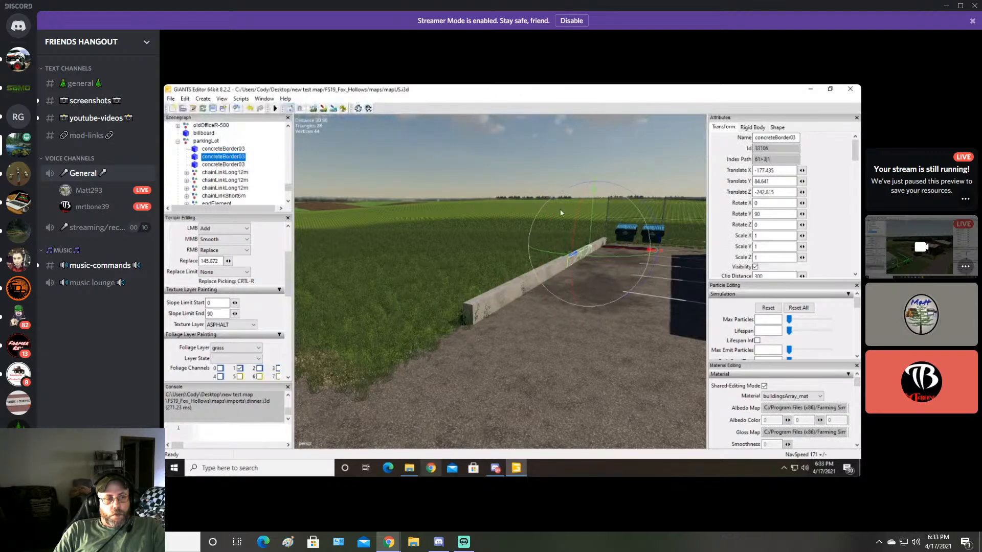
drag(593, 221, 593, 221)
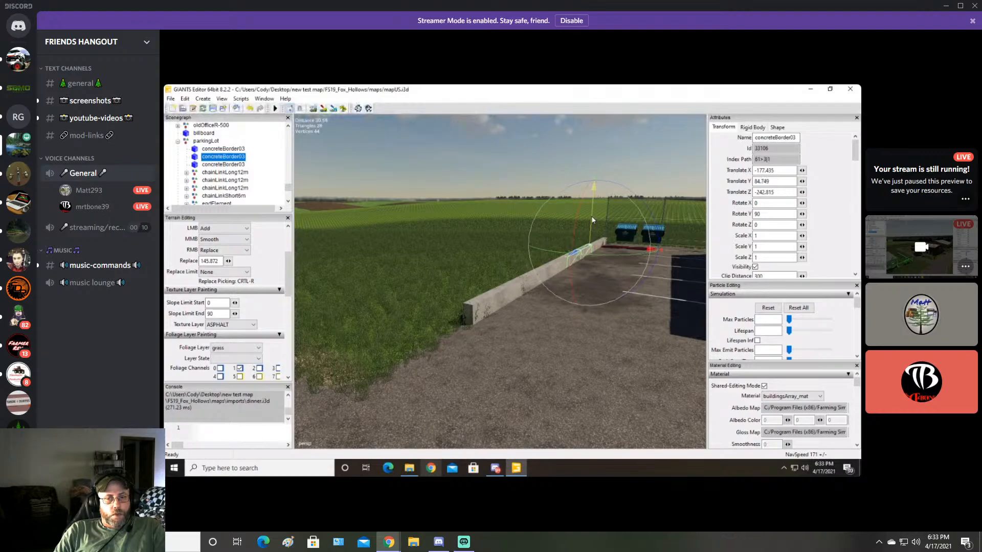
click(225, 149)
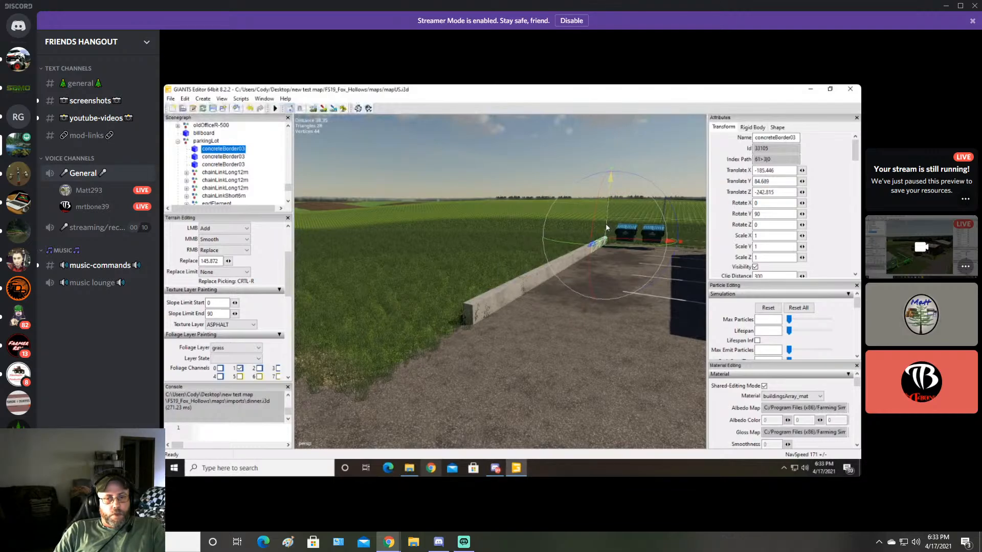
drag(607, 228, 607, 228)
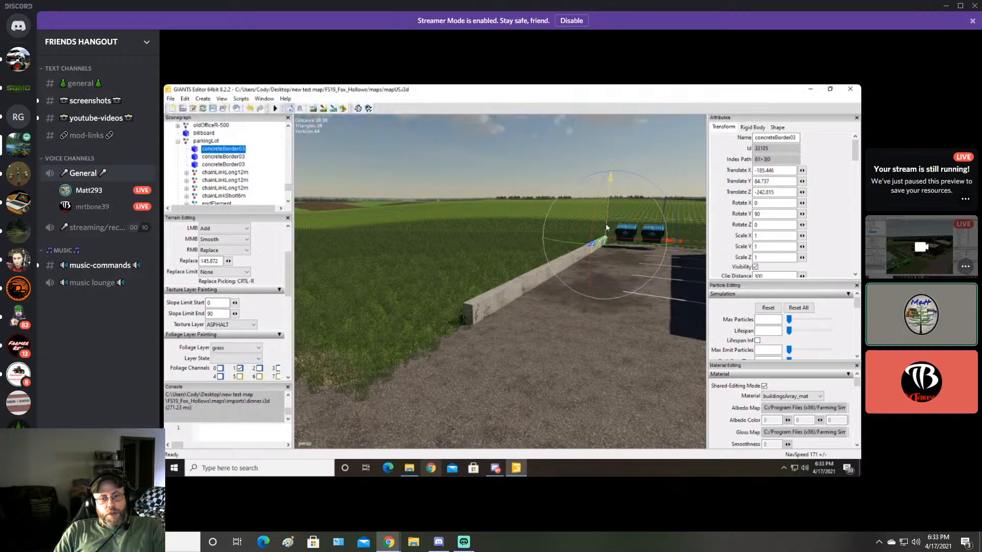
click(277, 170)
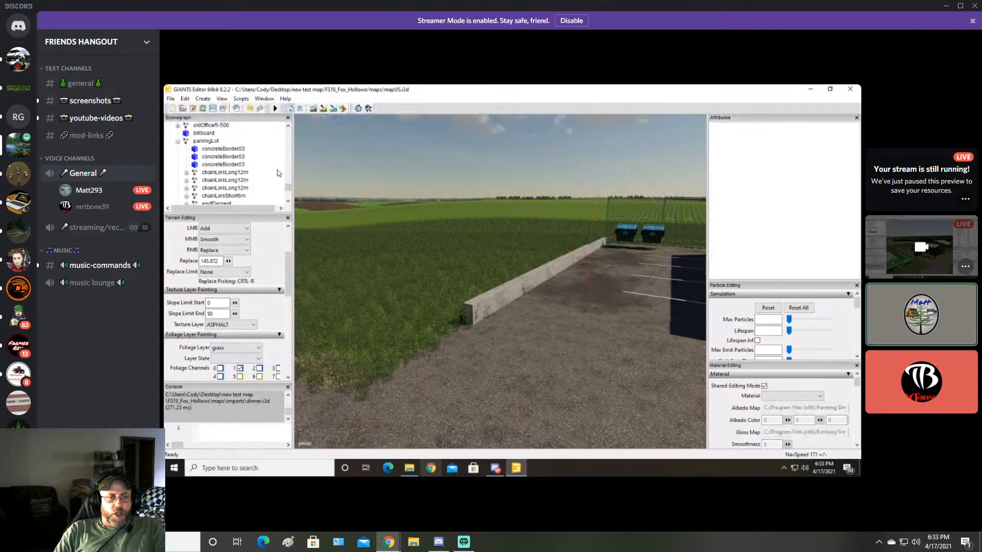
Lower the garbage container next to the concrete border onto the pavement, at about Y 83.91
scroll(541, 287, up, 2)
alt+drag(541, 287, 561, 279)
scroll(560, 279, up, 3)
scroll(561, 279, up, 5)
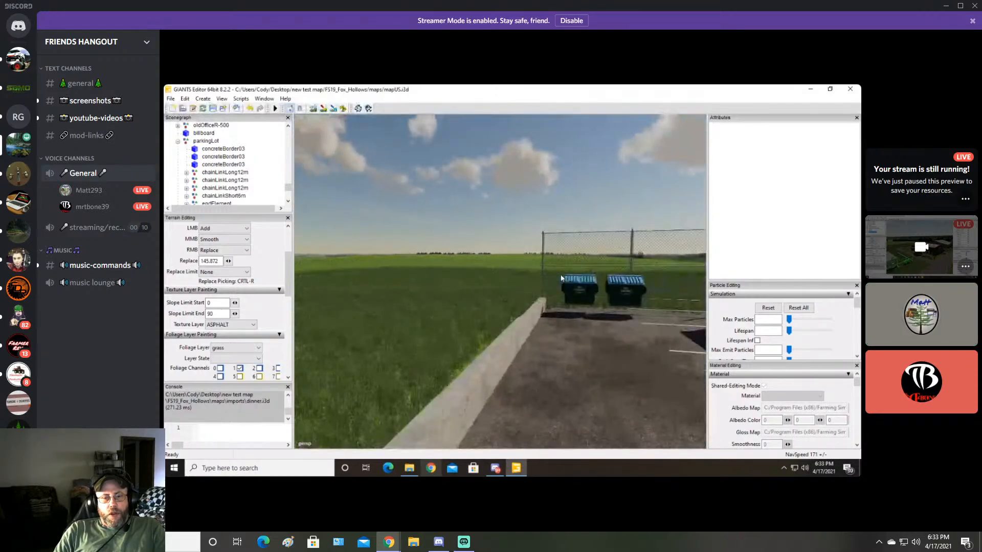
alt+drag(591, 288, 548, 299)
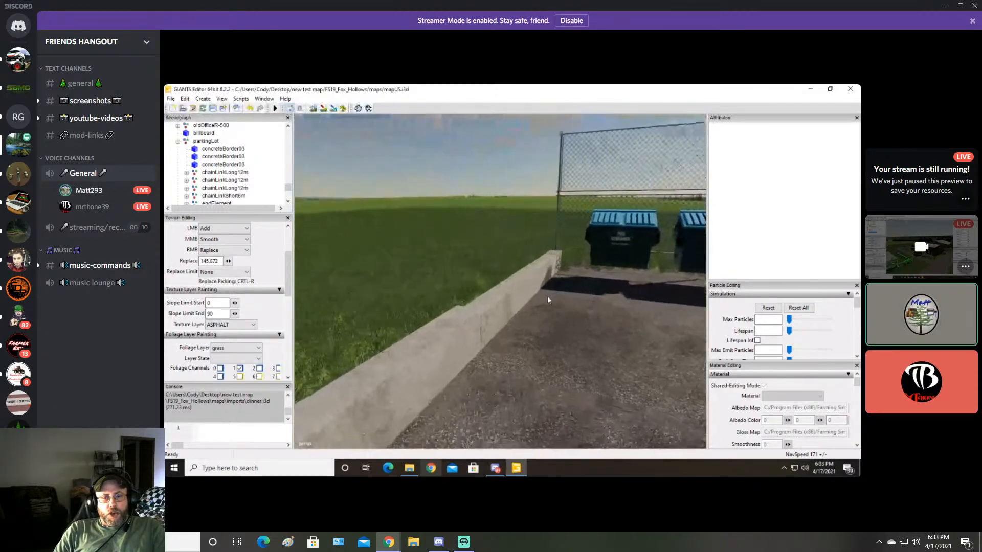
scroll(555, 294, up, 3)
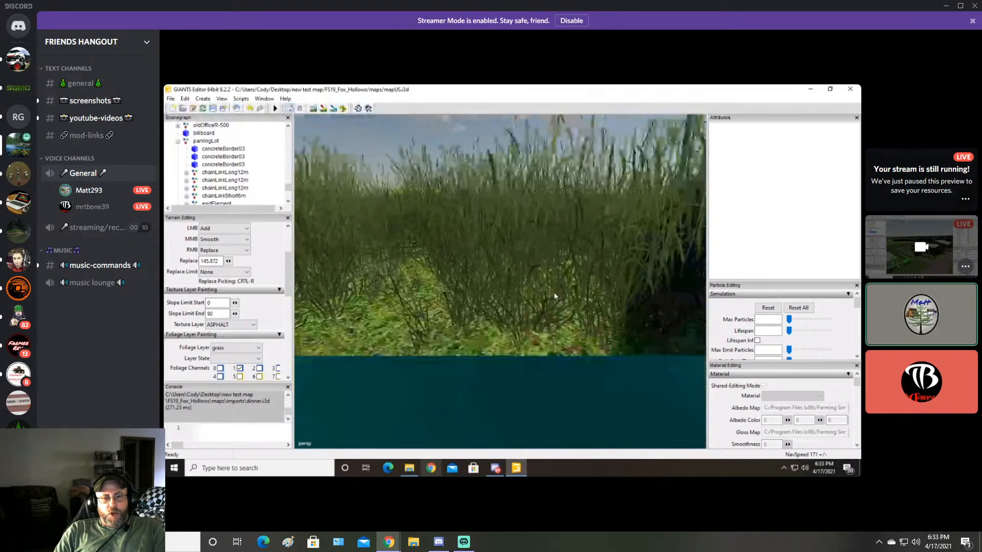
scroll(554, 293, down, 3)
alt+drag(554, 292, 564, 290)
click(548, 260)
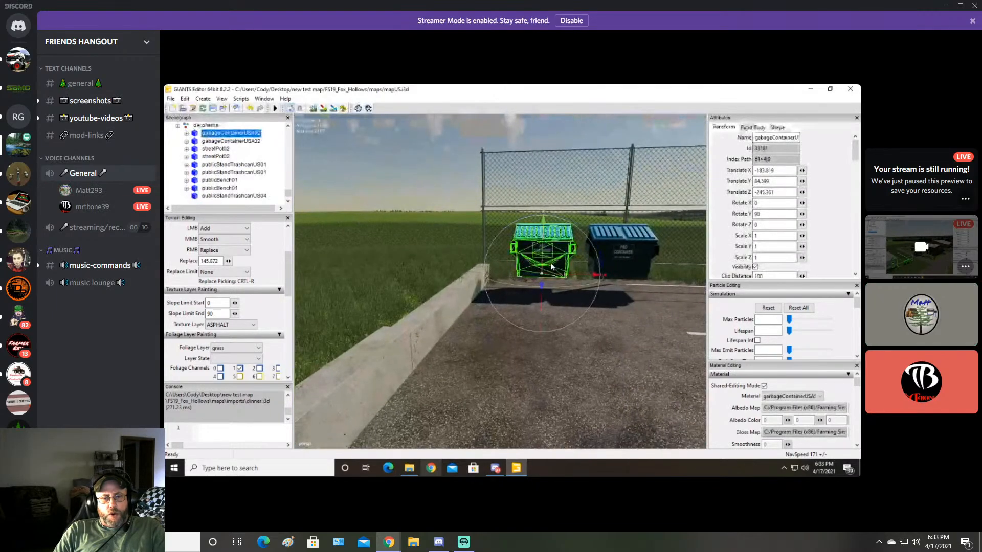
alt+drag(446, 240, 497, 283)
scroll(404, 222, up, 3)
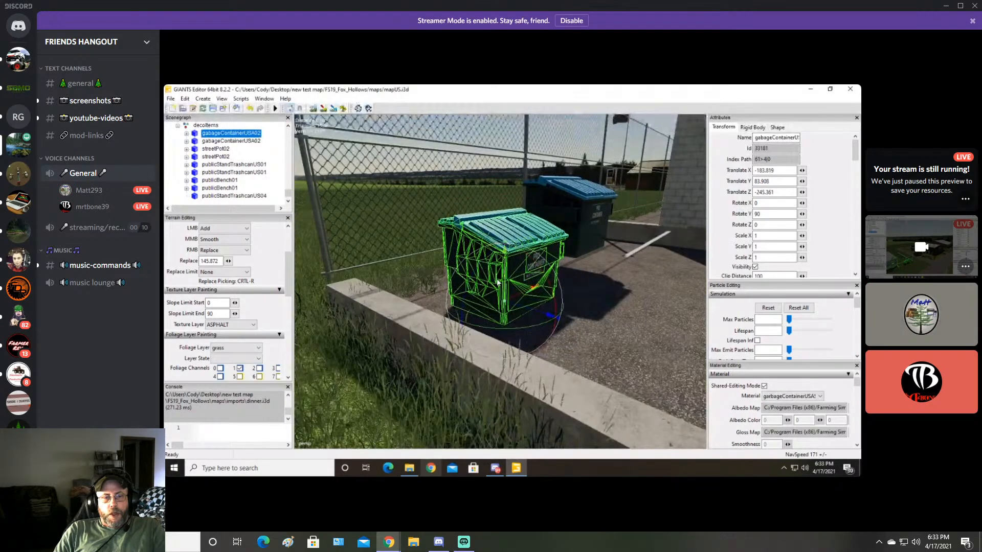
Lower the second garbage container to about Y 83.9 and clear the selection
click(585, 231)
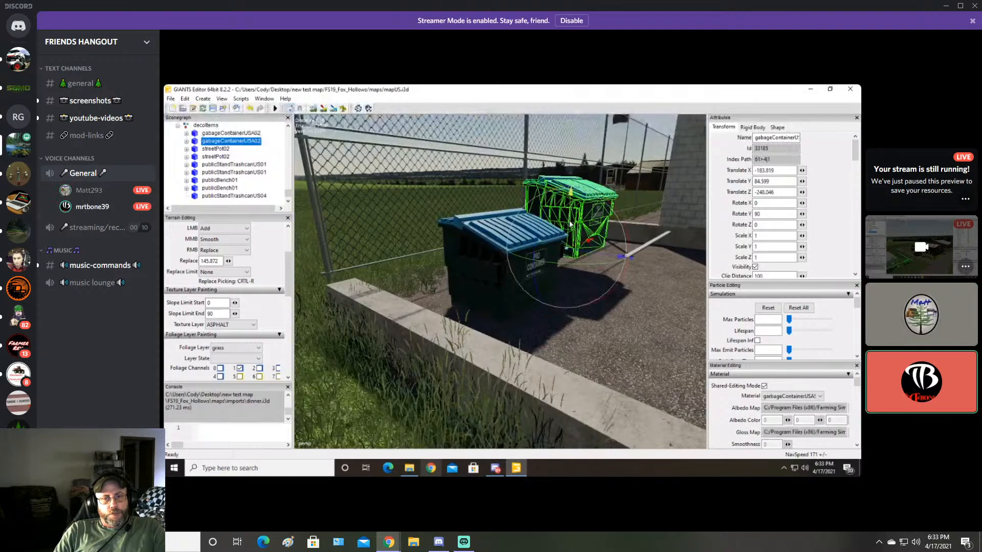
drag(571, 224, 558, 250)
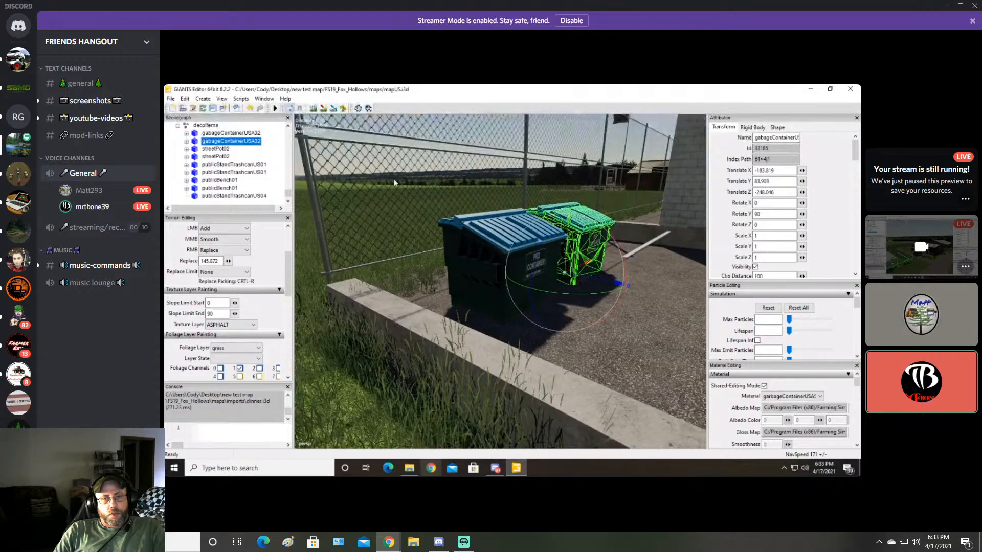
click(279, 171)
Select the upper part of the chain-link fence behind the two garbage containers
alt+drag(434, 214, 458, 258)
scroll(545, 249, up, 3)
scroll(464, 273, down, 3)
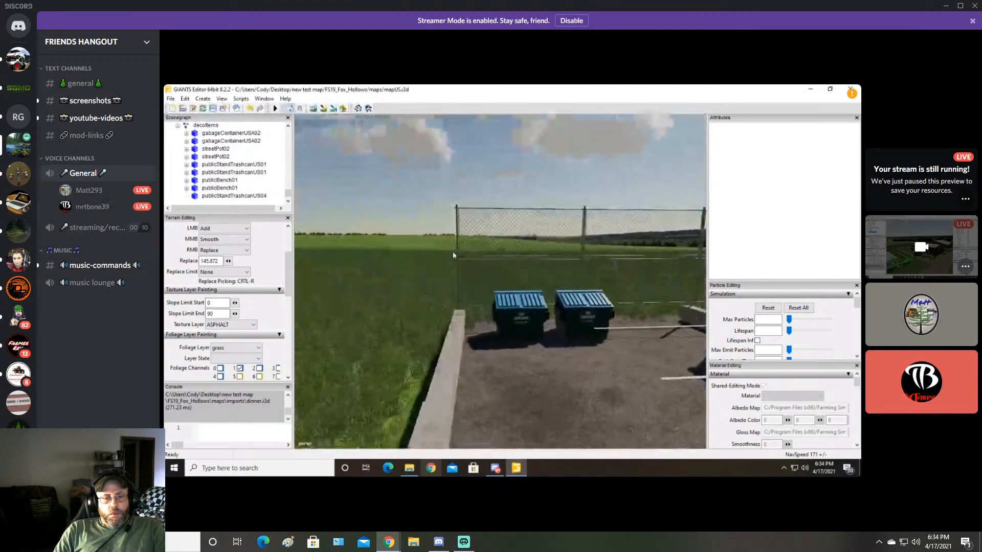
click(458, 258)
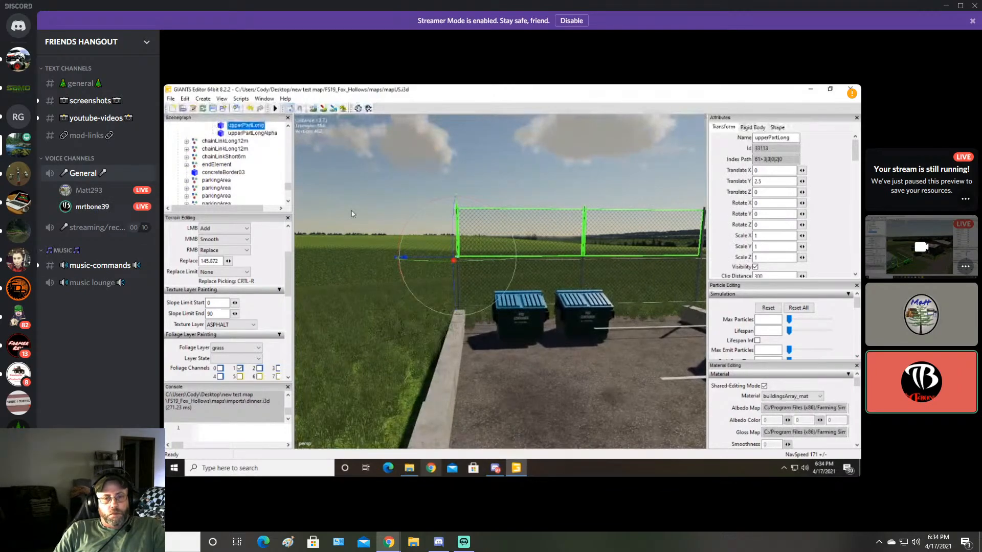
scroll(254, 157, up, 1)
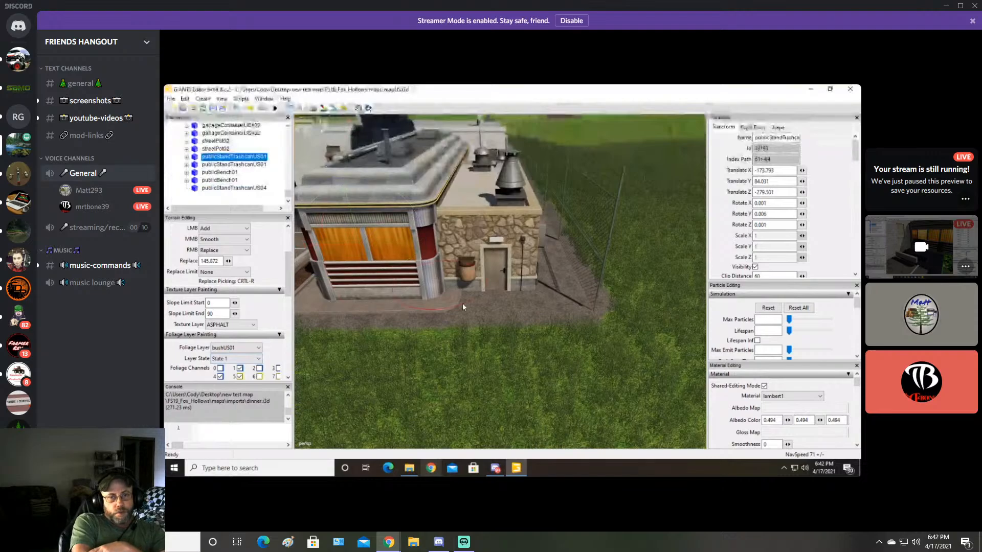
Paint bushUS01 foliage in State 1 along the grass edge beside the diner and its parking lot
mouse_move(571, 349)
mouse_down()
mouse_move(314, 350)
mouse_move(441, 270)
mouse_move(488, 272)
mouse_move(482, 263)
mouse_up()
scroll(482, 264, up, 3)
scroll(481, 262, up, 5)
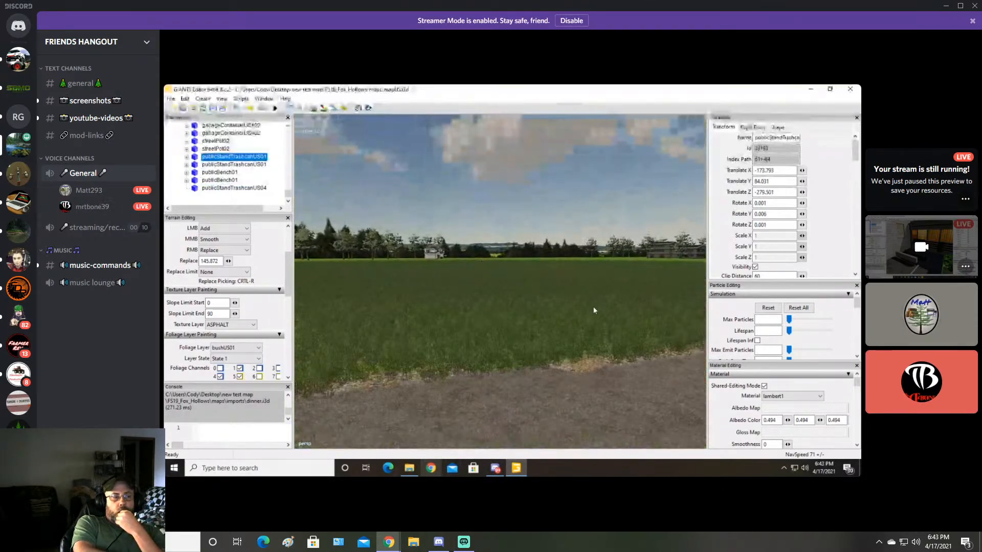
alt+drag(511, 331, 642, 293)
alt+drag(399, 291, 500, 356)
scroll(526, 268, up, 3)
scroll(528, 280, up, 2)
scroll(527, 281, down, 3)
scroll(499, 333, down, 2)
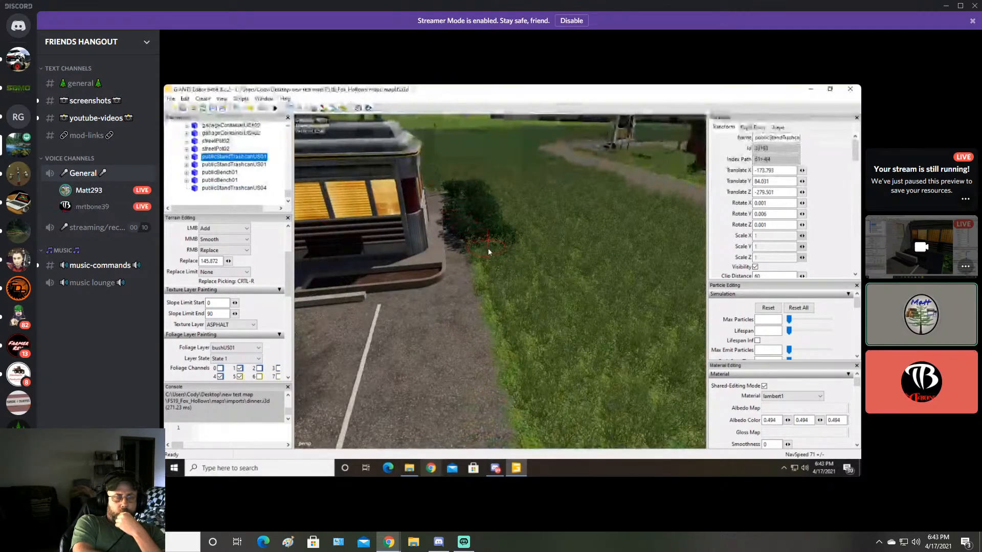
drag(480, 250, 508, 296)
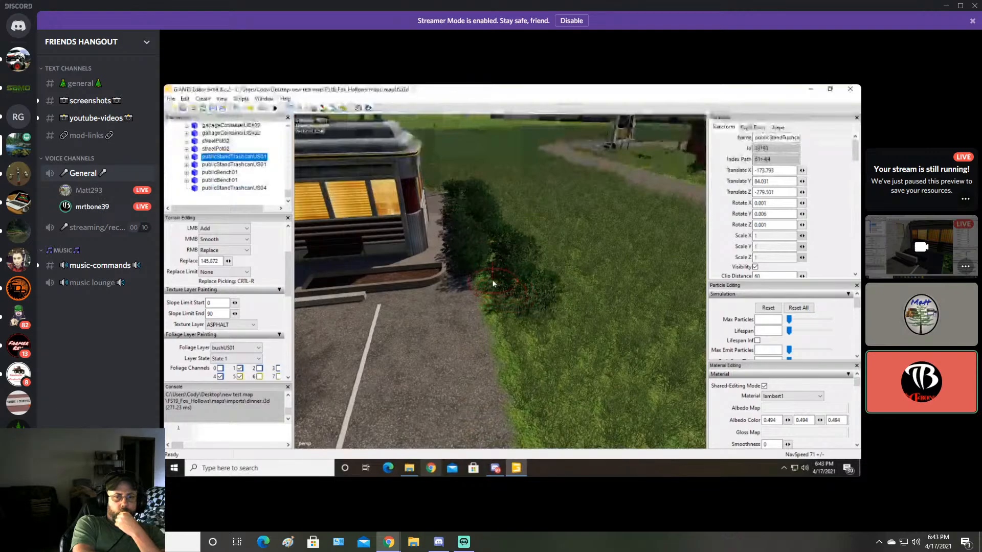
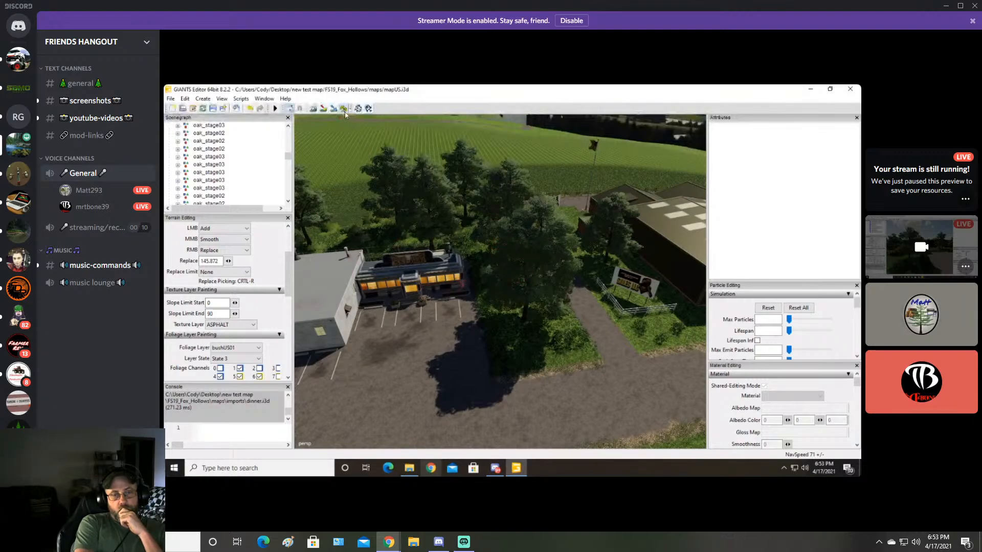
alt+drag(388, 164, 349, 134)
scroll(415, 192, up, 5)
scroll(462, 164, up, 4)
scroll(468, 162, up, 4)
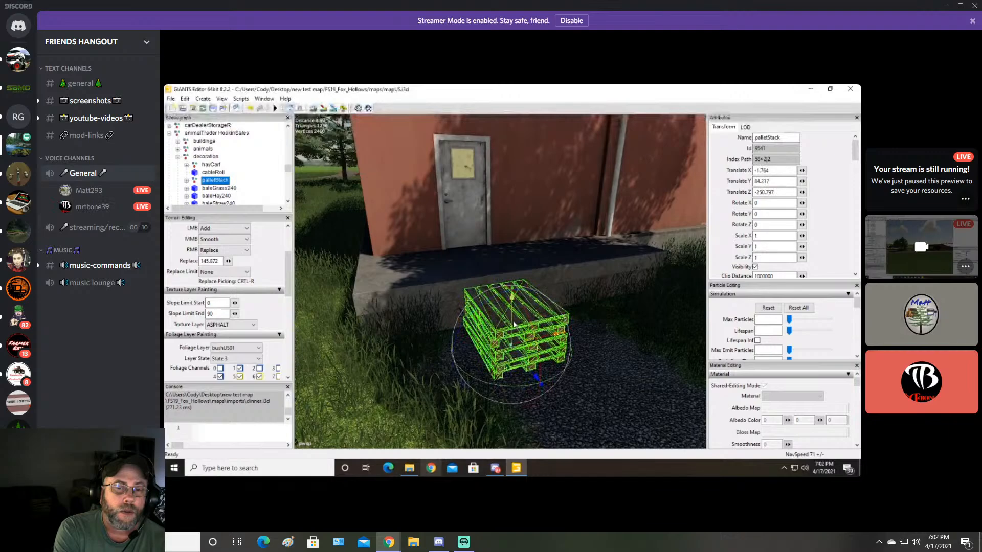
Settle palletStack against the dock below the door of the red building, at about Y 83.87 and given roughly a quarter turn
drag(514, 324, 508, 348)
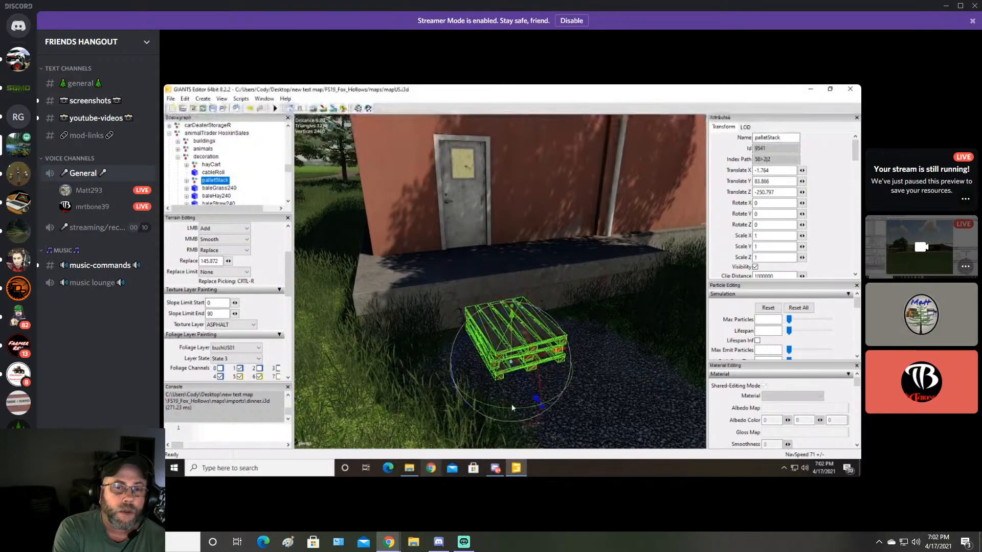
drag(514, 407, 591, 364)
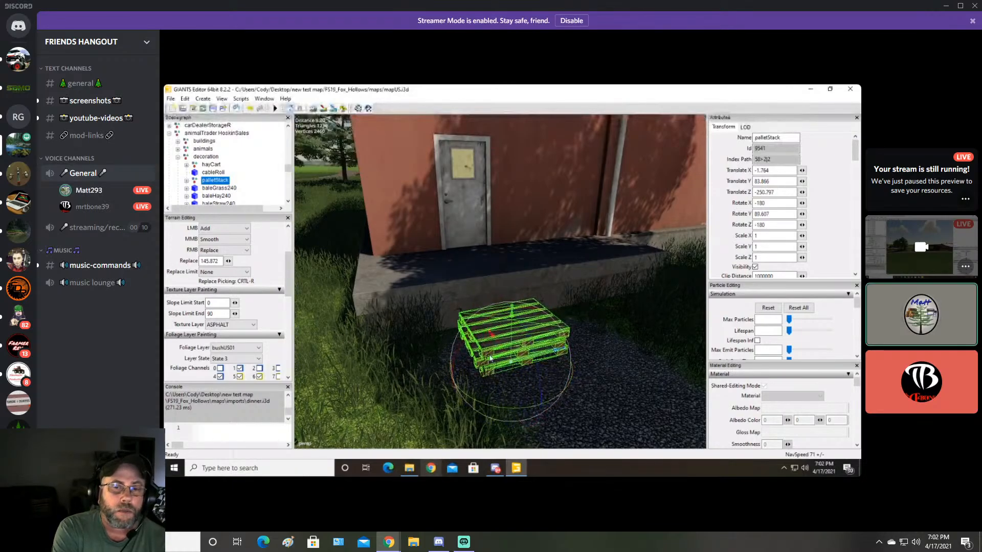
drag(500, 352, 487, 339)
click(274, 182)
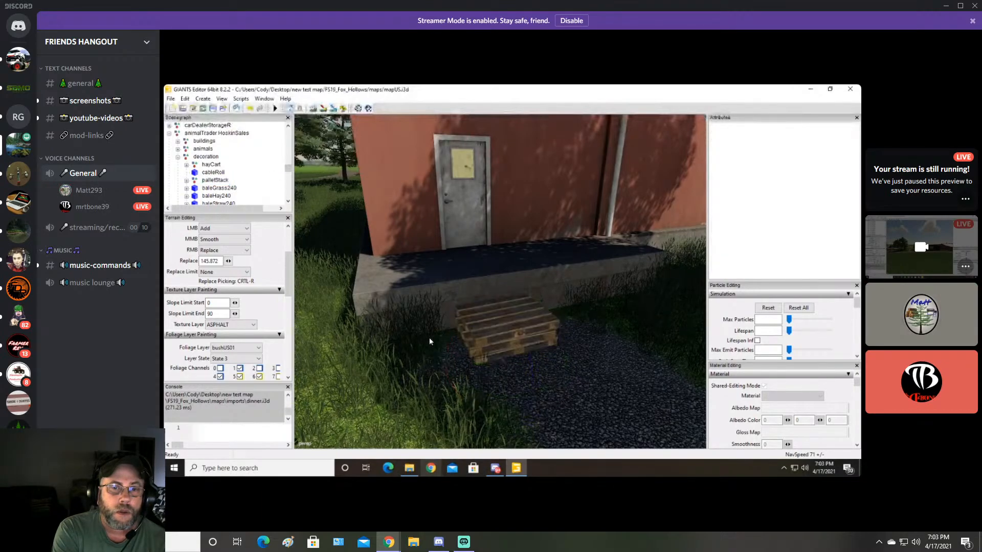
Examine the dock with the pallets and the gravel path and trees around the red building
scroll(429, 342, down, 3)
alt+drag(417, 347, 466, 360)
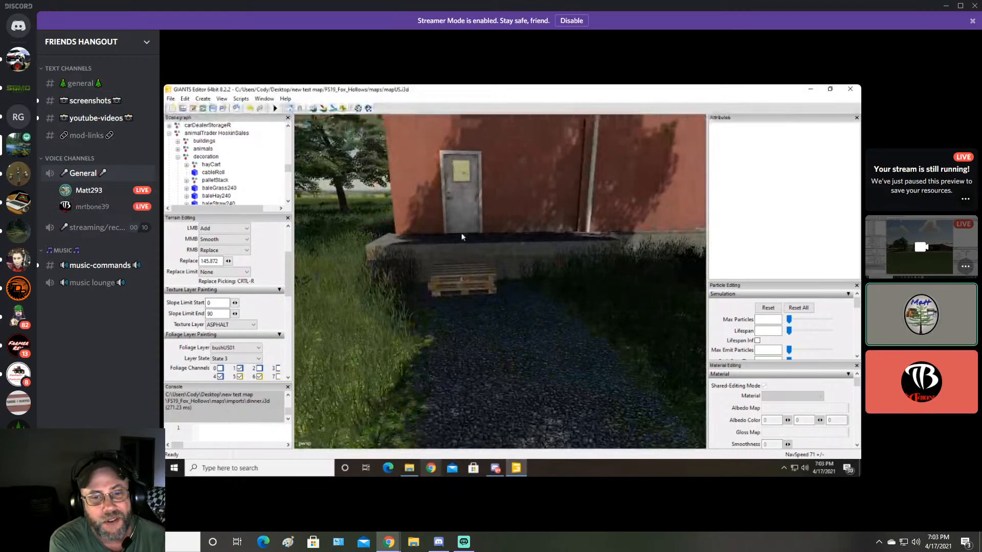
scroll(521, 373, down, 3)
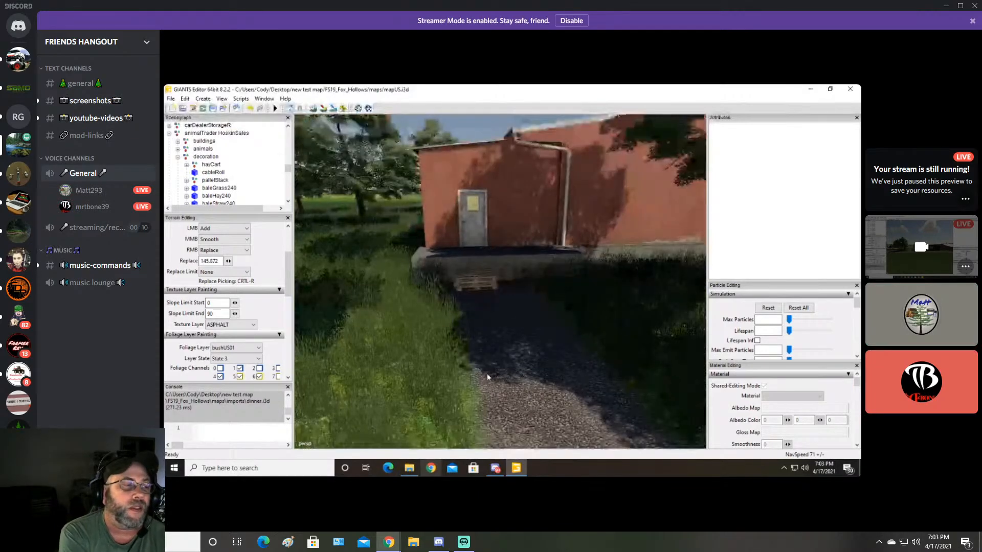
alt+drag(487, 374, 527, 382)
alt+drag(463, 390, 491, 368)
scroll(562, 357, up, 4)
scroll(562, 357, up, 2)
alt+drag(568, 365, 578, 388)
scroll(578, 387, up, 3)
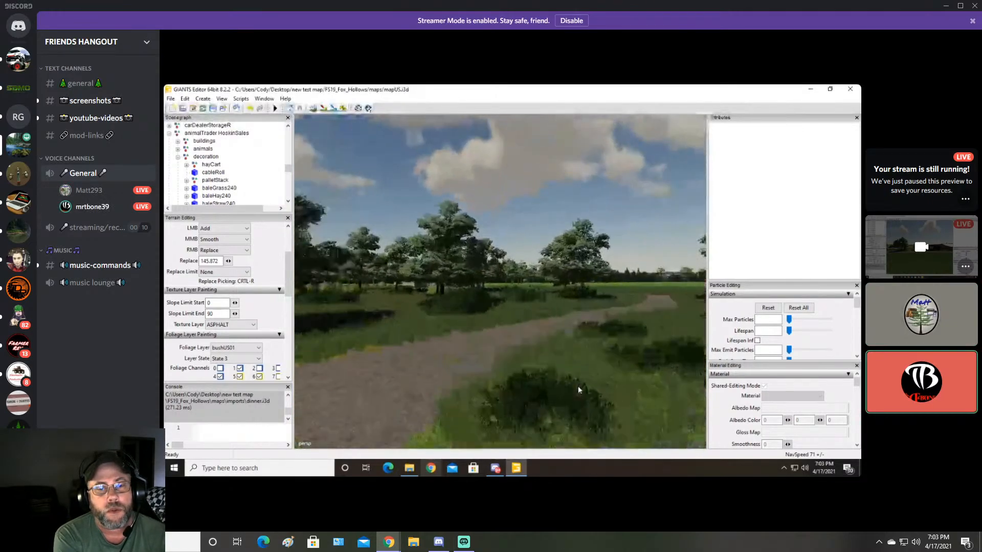
Examine the gravel path and the trees and bushes beside it toward the open field
scroll(579, 390, up, 2)
alt+drag(427, 387, 453, 389)
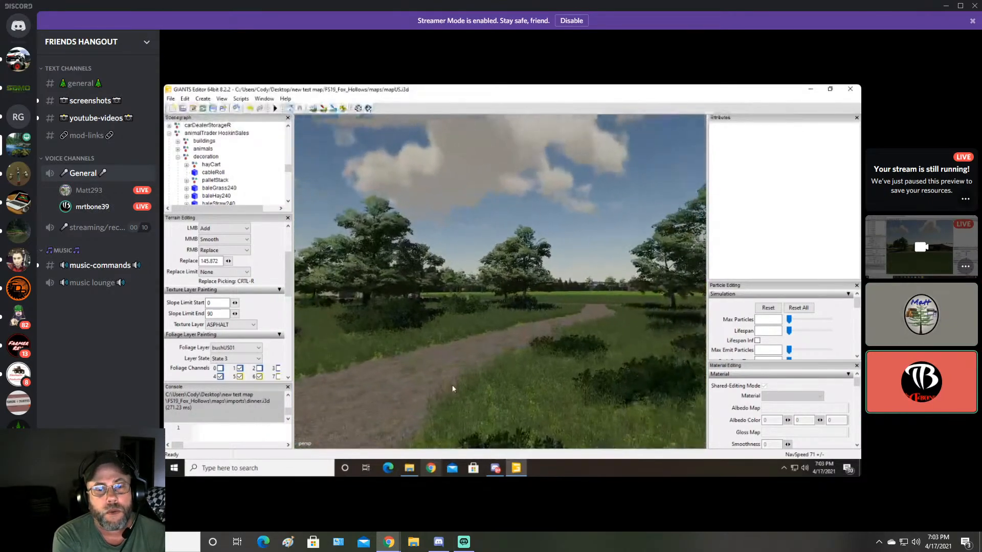
scroll(450, 389, up, 2)
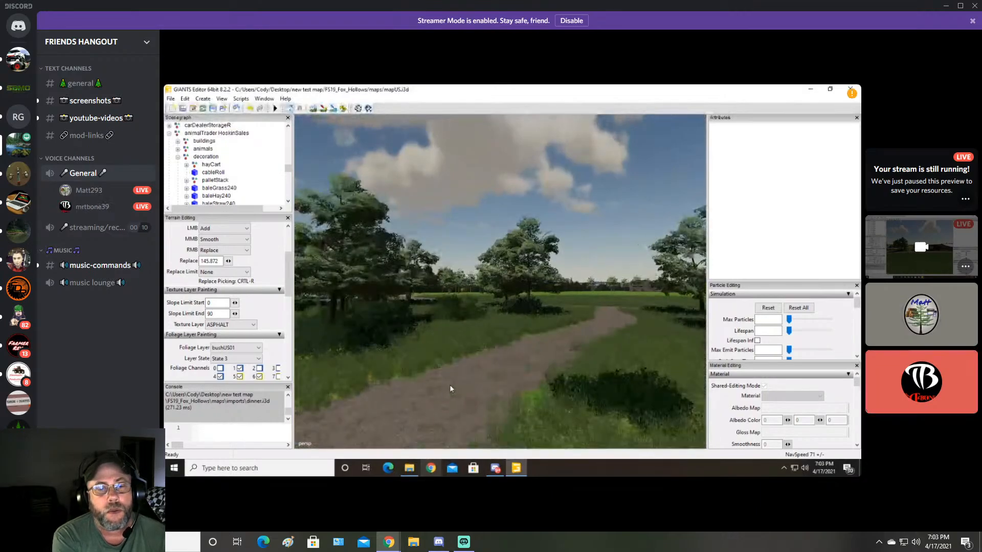
alt+drag(443, 389, 490, 380)
scroll(471, 390, up, 1)
scroll(471, 385, up, 1)
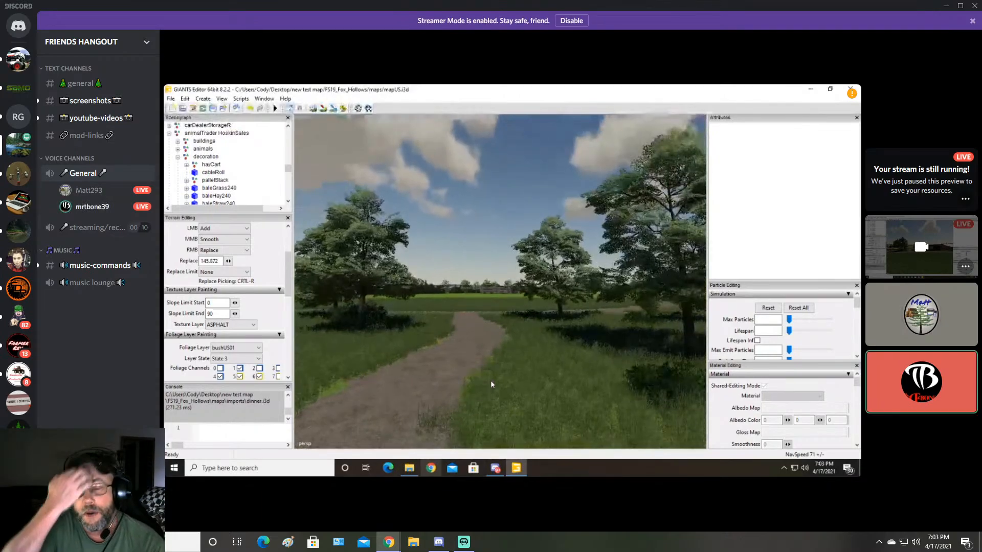
scroll(491, 381, up, 2)
alt+drag(491, 381, 454, 382)
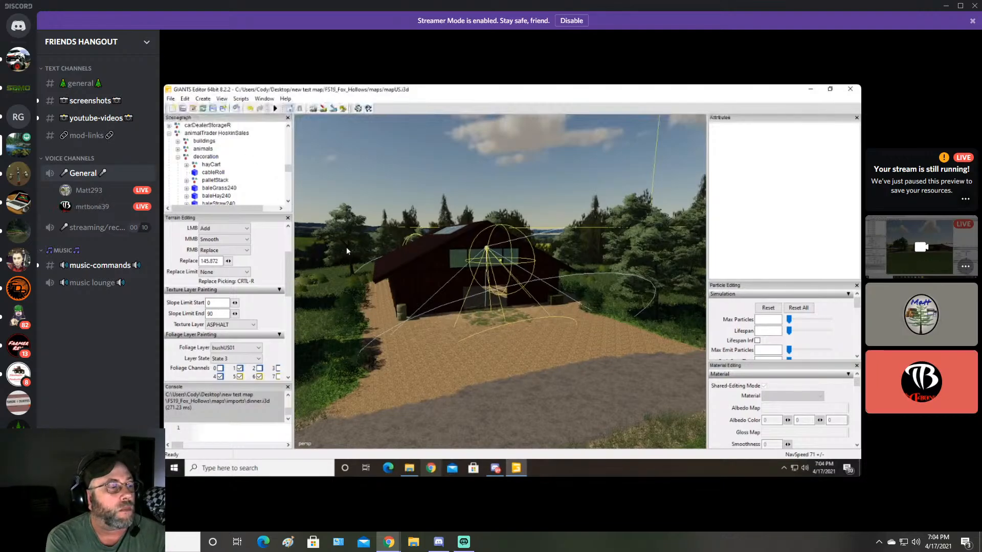
Collapse the decoration group of the animal trader in the scenegraph
double_click(210, 157)
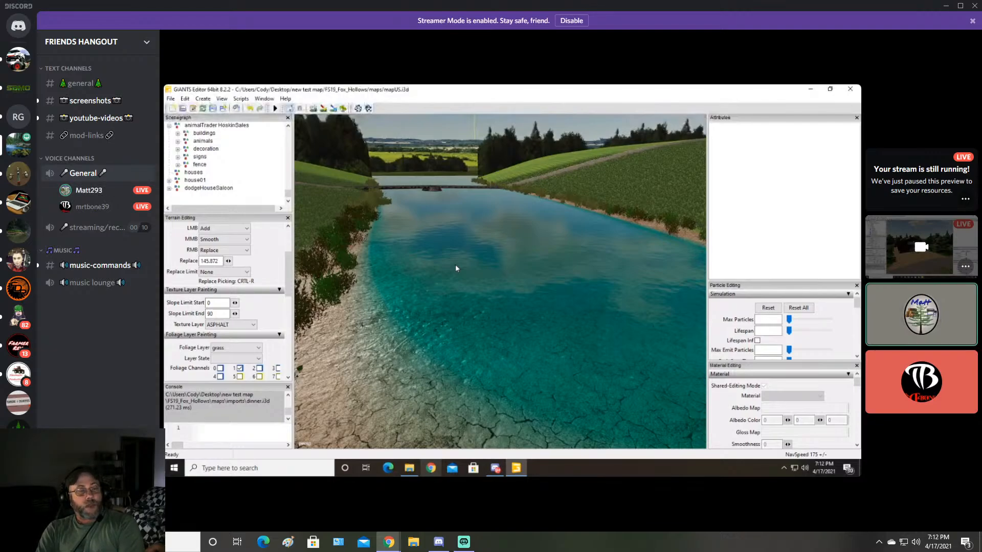
Examine the river banks and the wooden plank bridge where the dirt track crosses the water
alt+drag(529, 254, 615, 245)
scroll(480, 221, up, 3)
scroll(467, 205, up, 2)
scroll(468, 205, up, 3)
scroll(470, 220, up, 1)
scroll(470, 223, up, 2)
scroll(472, 219, up, 3)
scroll(471, 219, up, 1)
scroll(615, 241, down, 2)
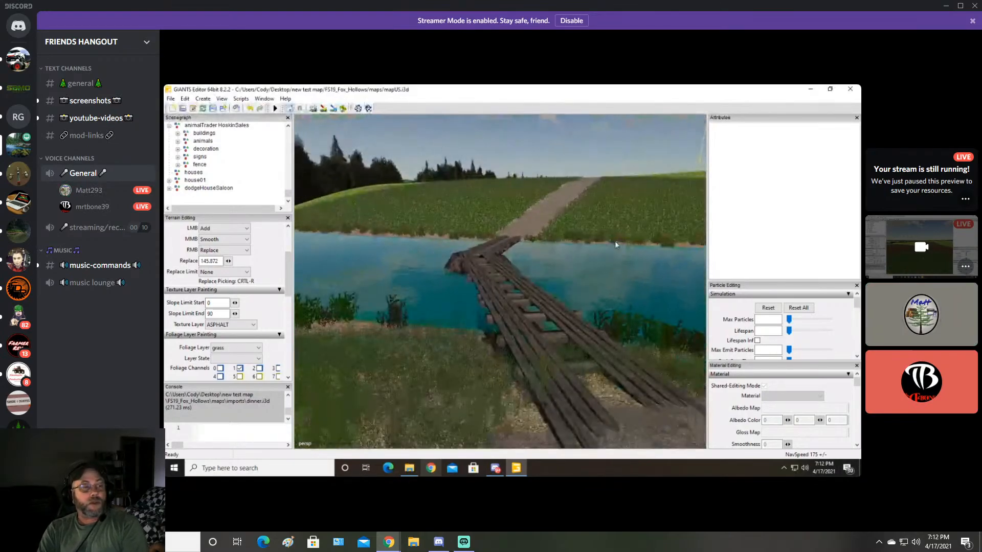
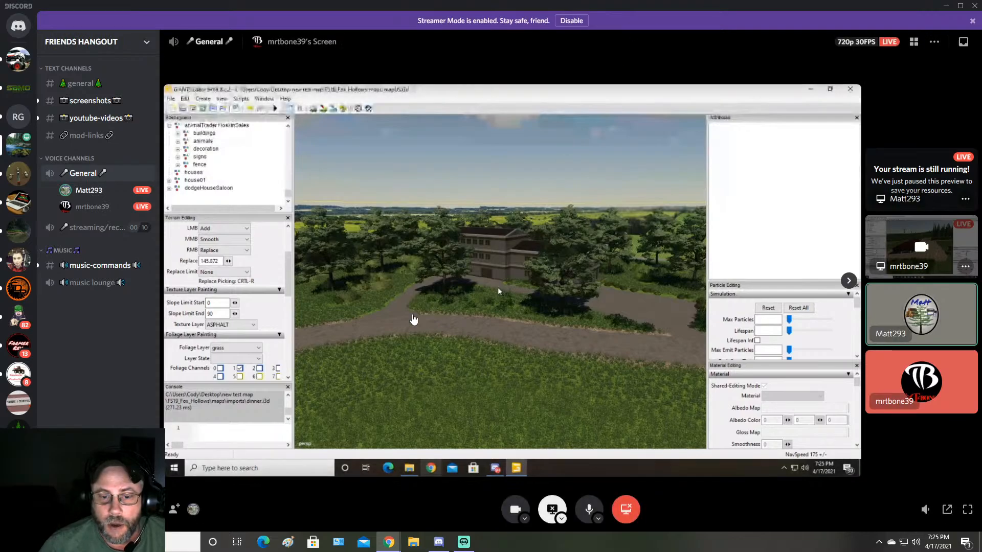
mouse_move(389, 543)
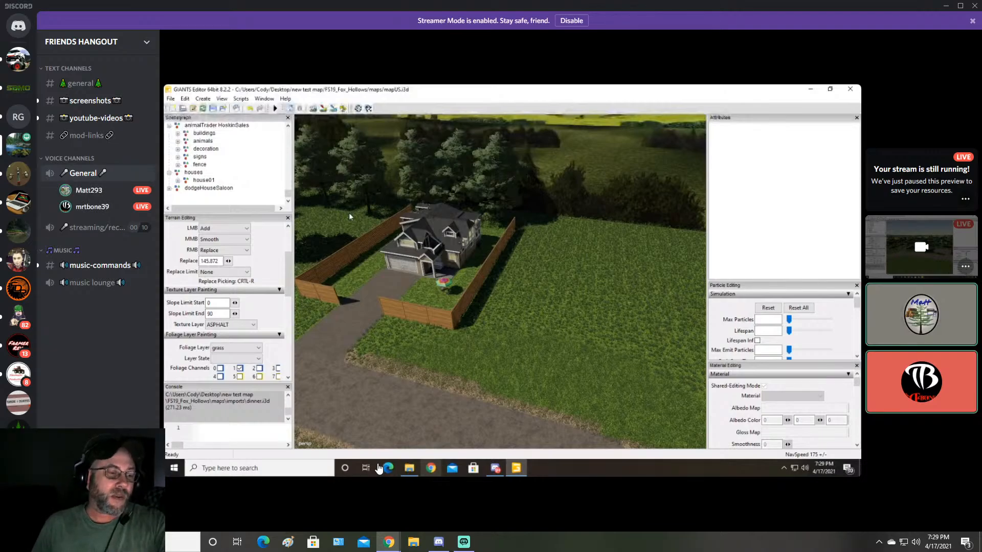
mouse_move(373, 468)
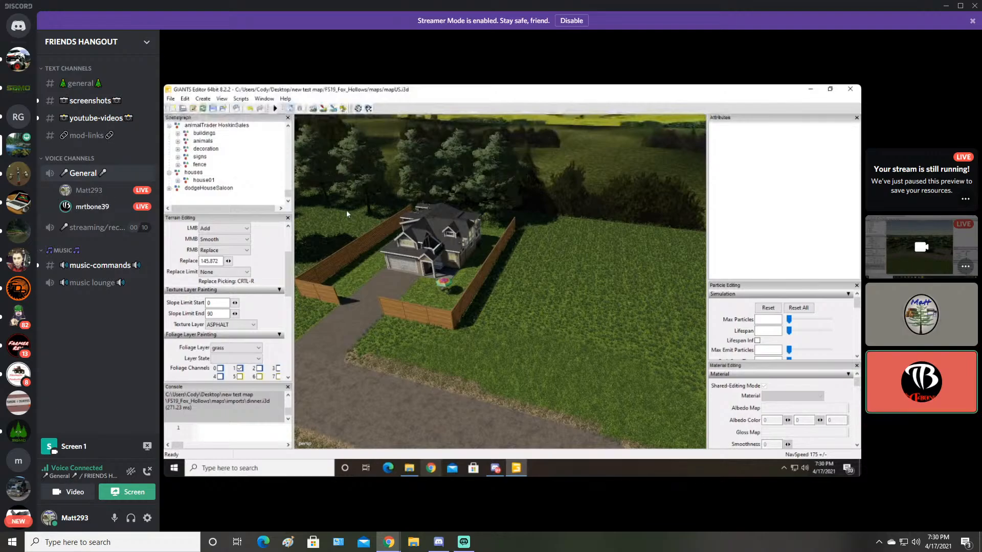
Switch to Chrome, go to YouTube and open the live stream of this map-making session
click(430, 467)
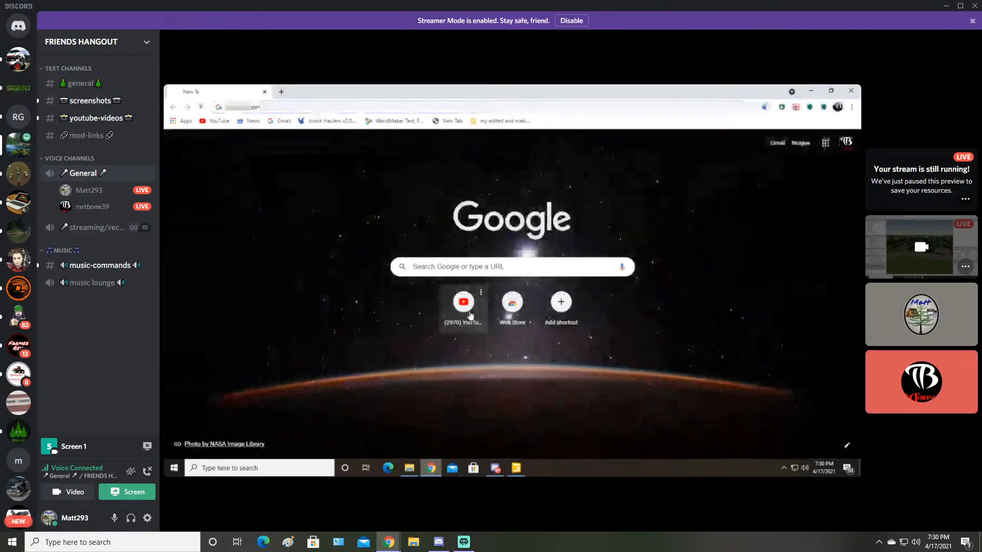
click(440, 319)
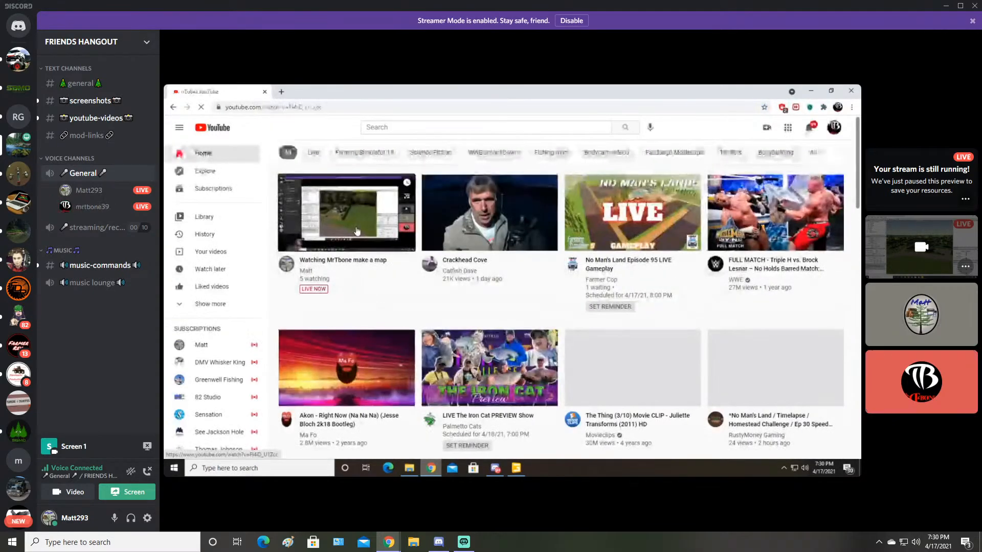
click(357, 230)
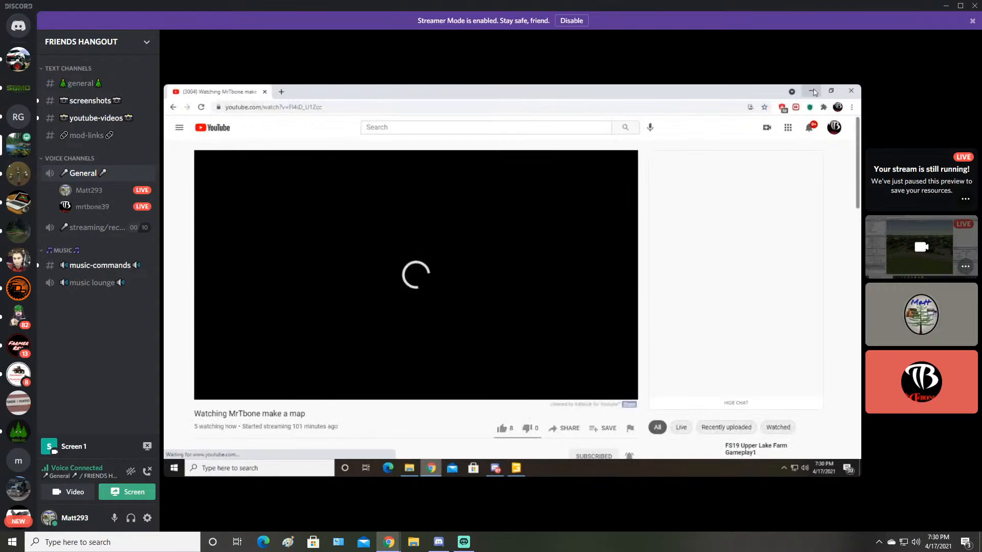
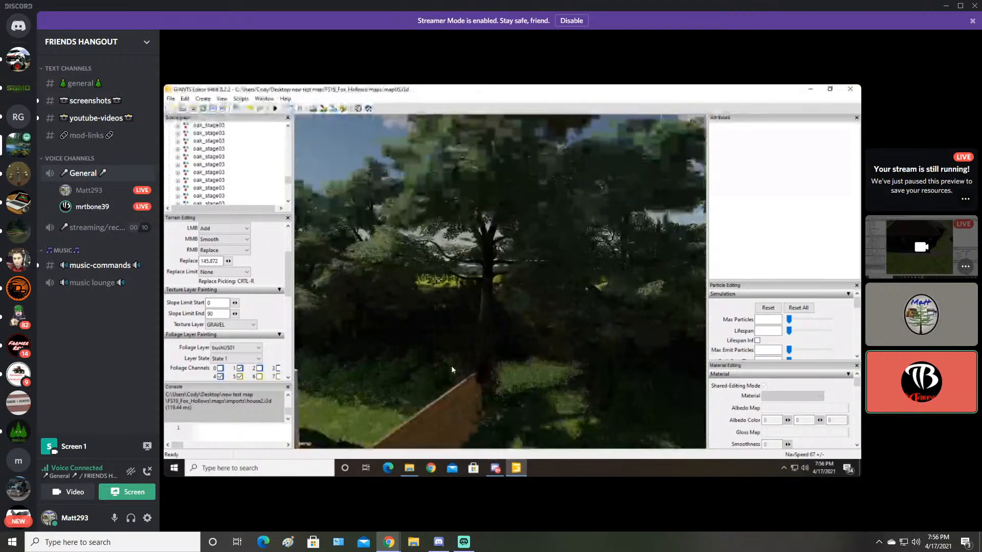
Lower the two oak_stage03 trees nearest the end of the wooden fence into the ground, the second to about Y 145.43
click(479, 352)
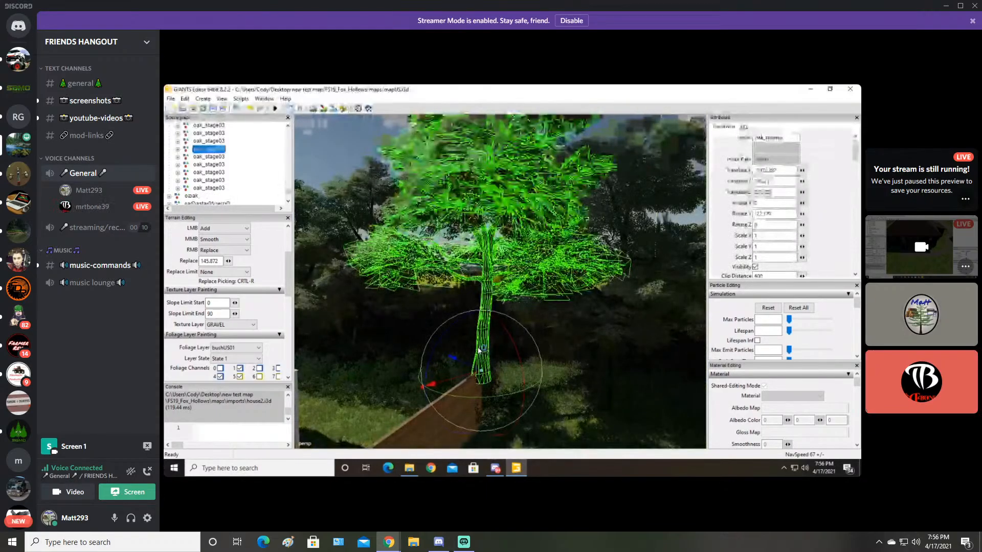
drag(481, 334, 386, 368)
click(276, 161)
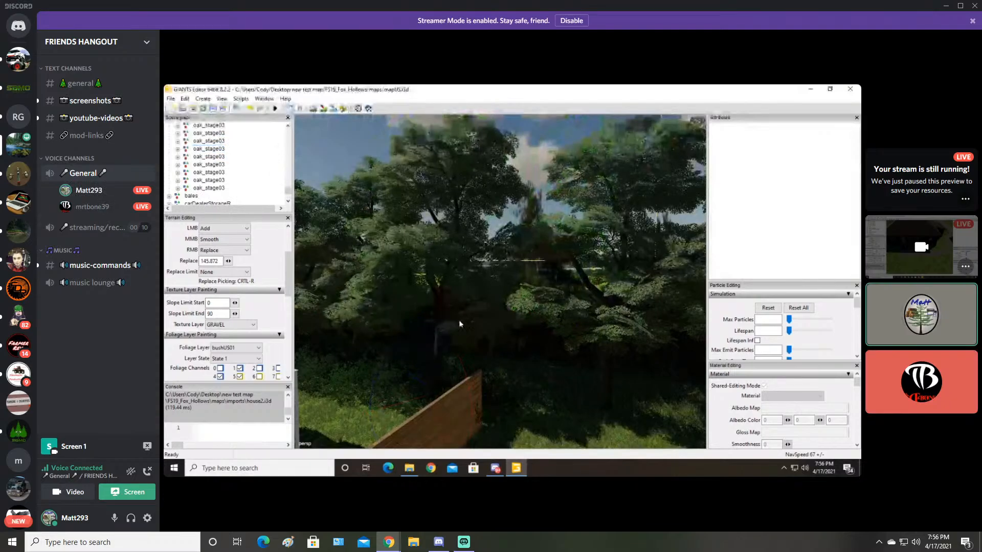
alt+drag(460, 324, 514, 331)
click(462, 360)
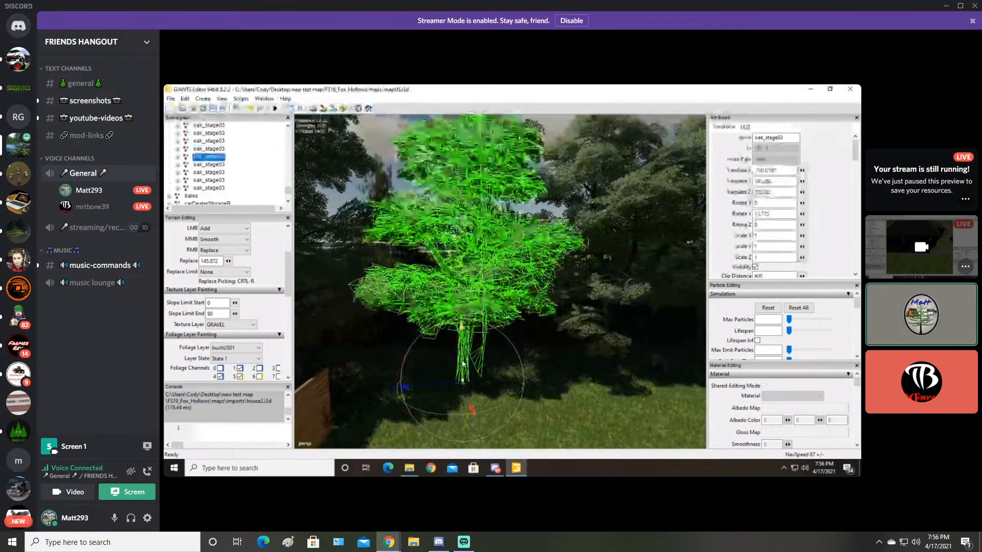
drag(465, 352, 581, 371)
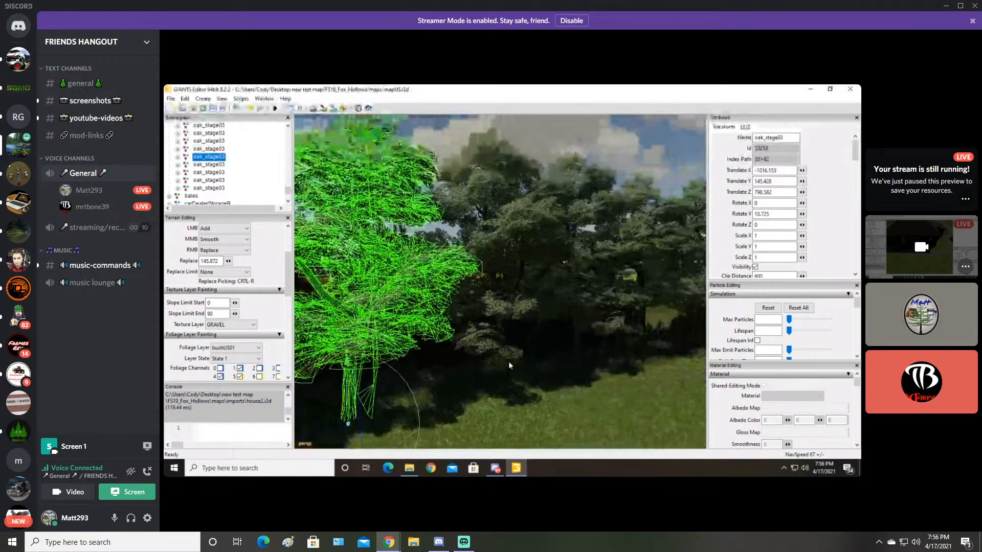
Lower the next two oak_stage03 trees along the edge of the lawn to about Y 145.27 and Y 145.19
click(508, 361)
click(578, 352)
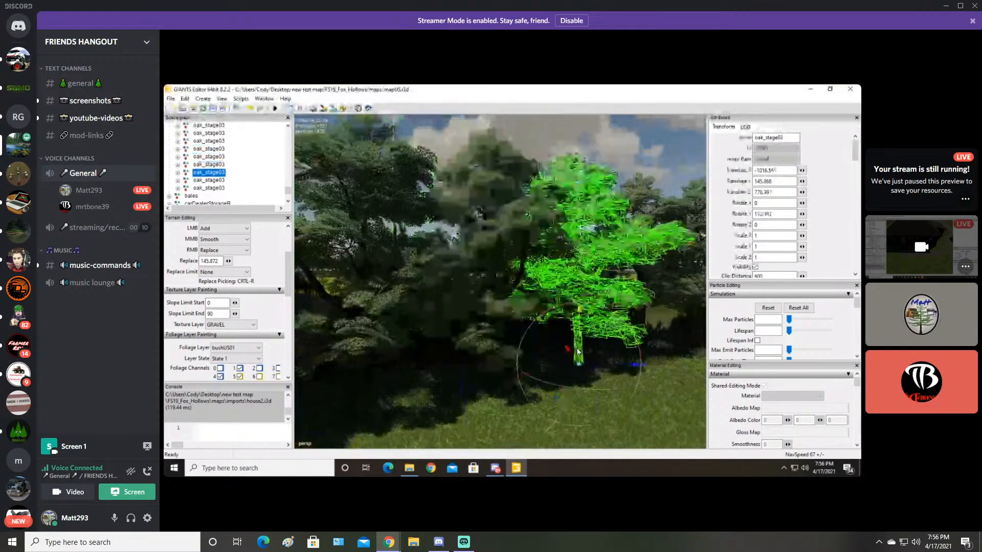
drag(579, 341, 646, 347)
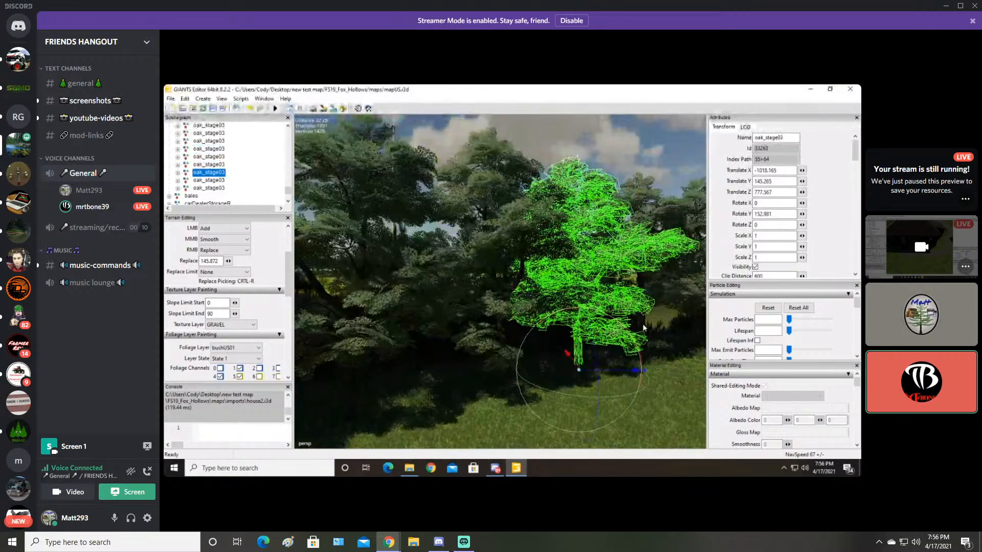
click(636, 329)
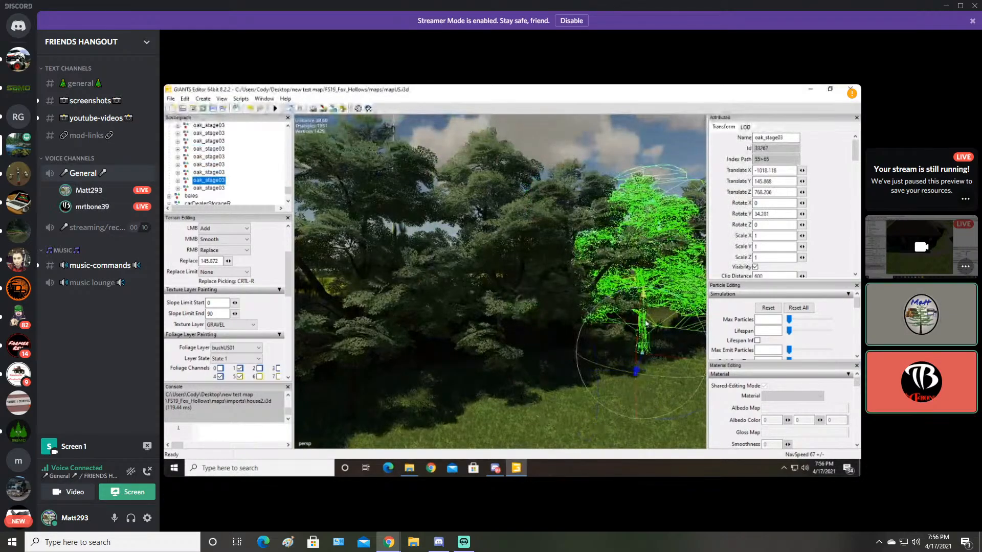
drag(646, 323, 563, 373)
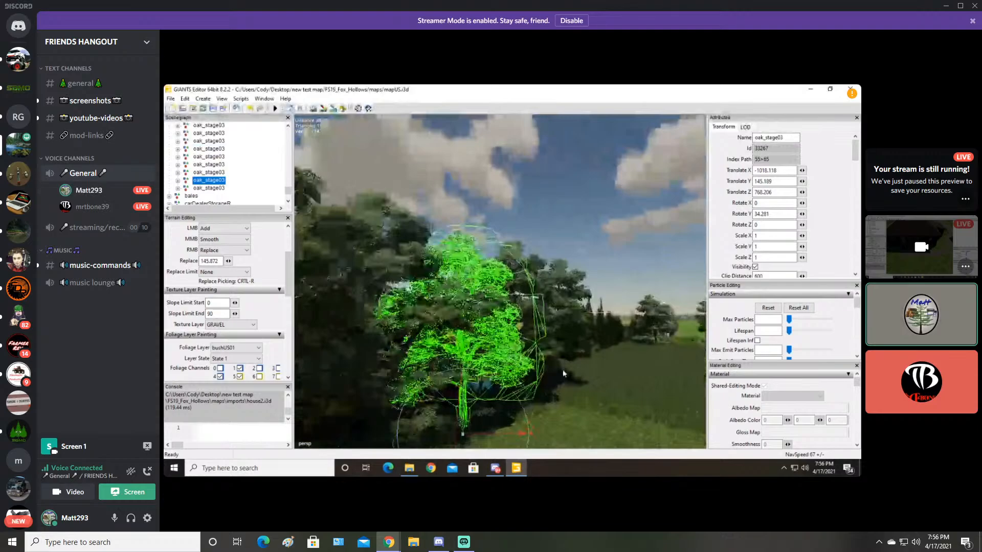
Select the following oak_stage03 tree at the edge of the lawn
click(504, 347)
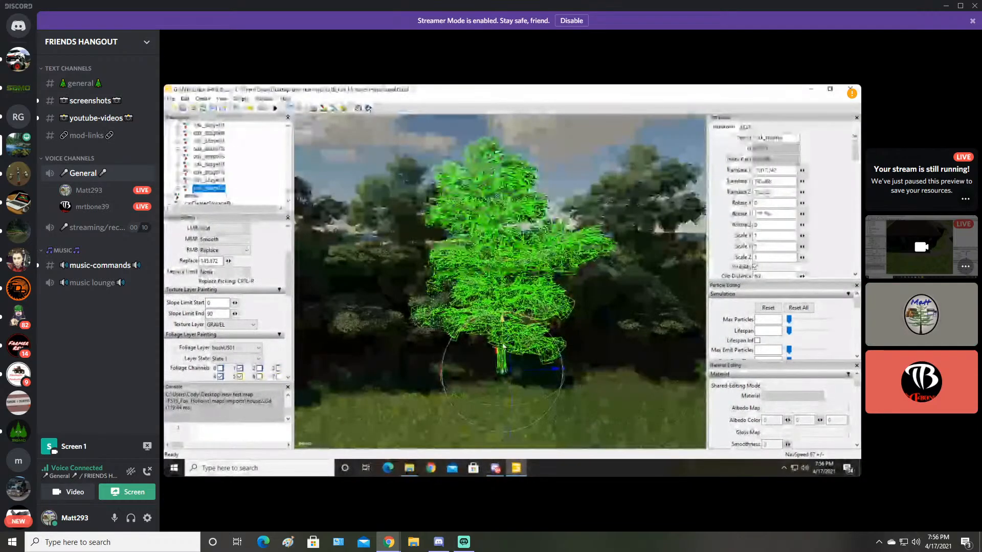